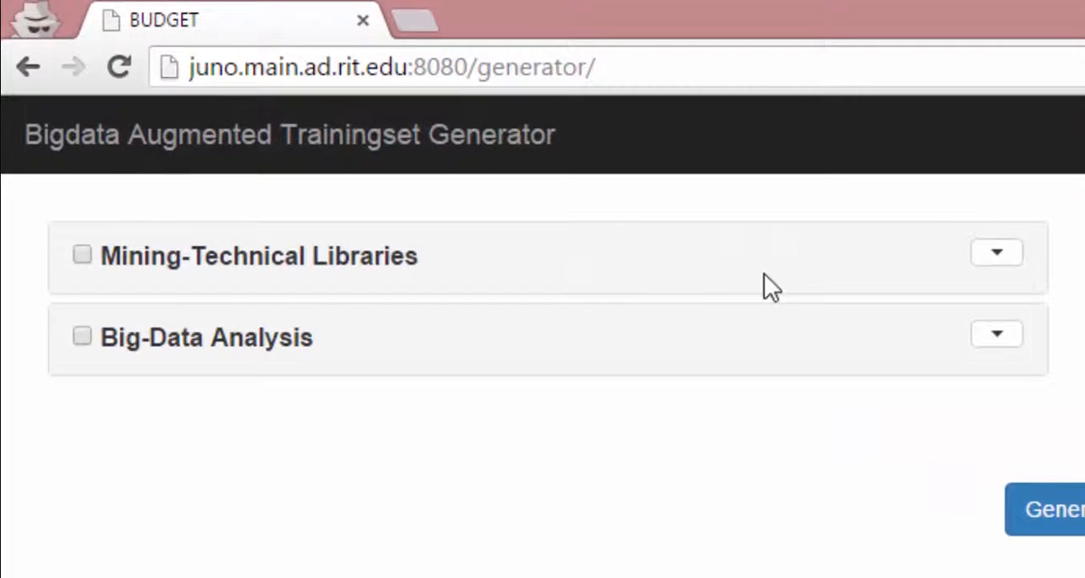
Expand the settings of both Mining-Technical Libraries and Big-Data Analysis
click(1005, 263)
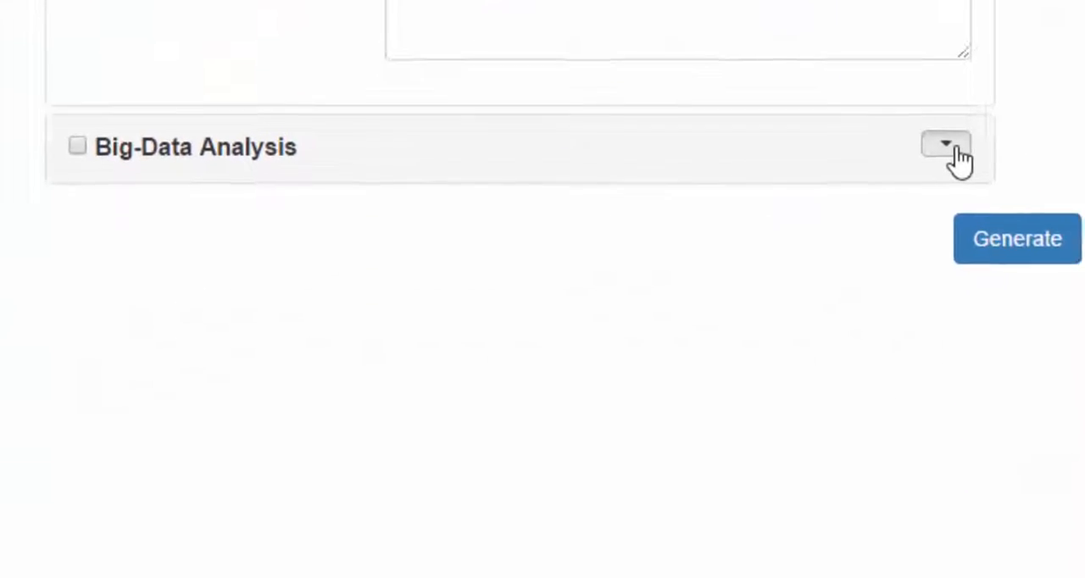
click(951, 147)
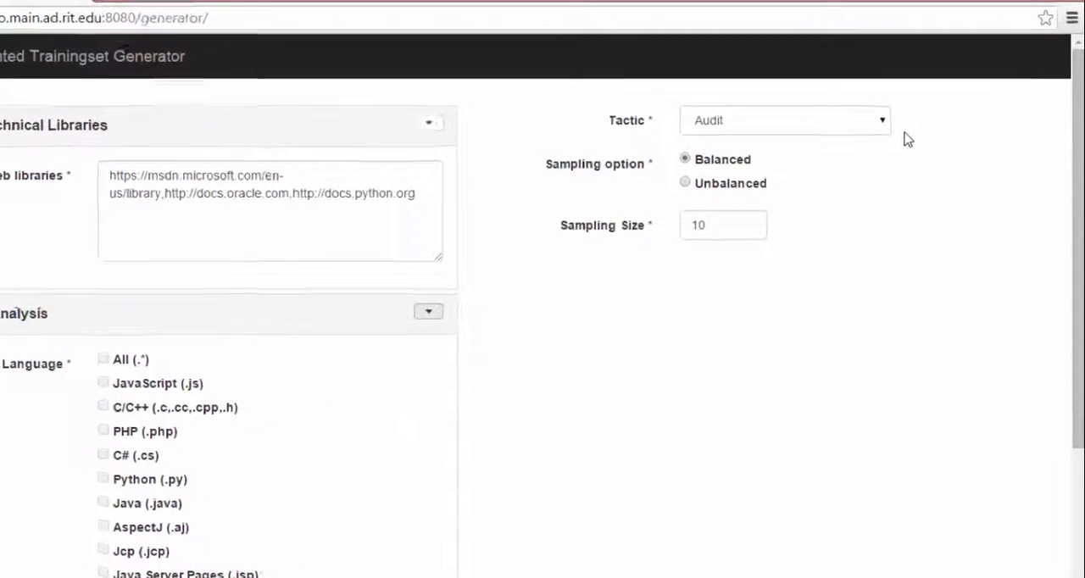
Look through the available tactics without changing the selection, and set the sampling option to Unbalanced
click(793, 100)
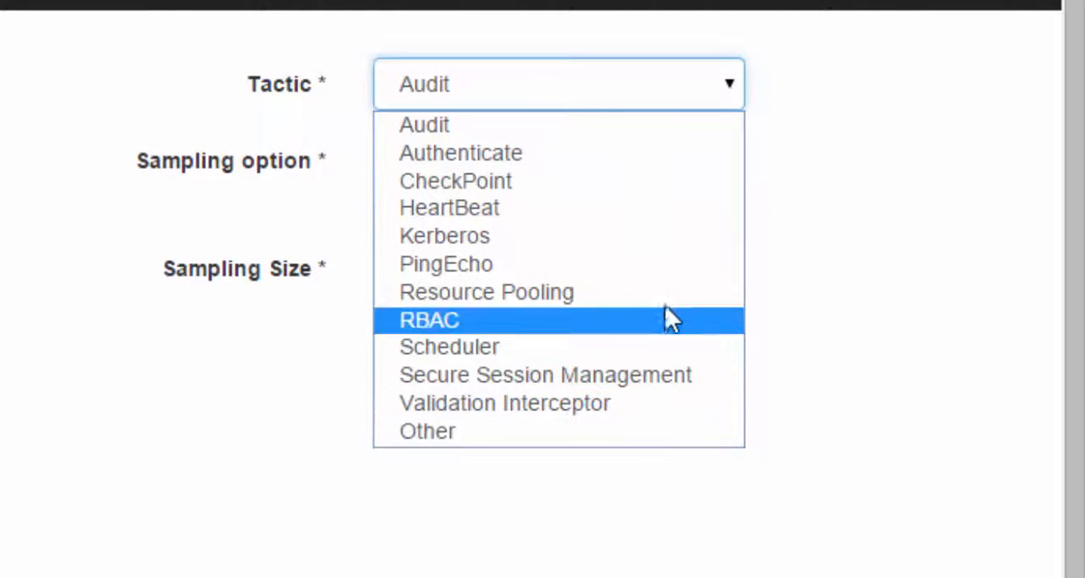
click(812, 208)
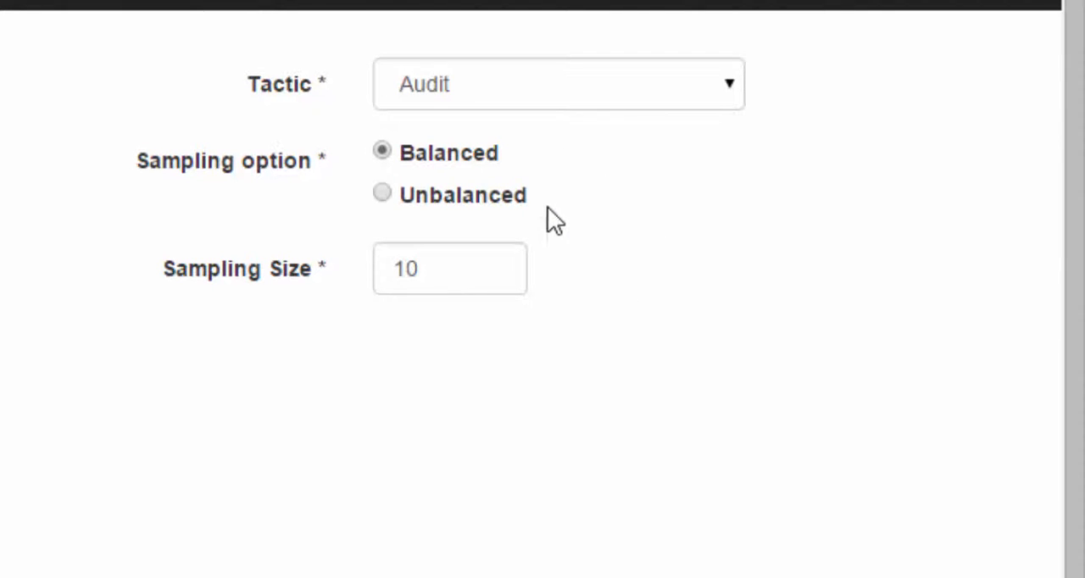
click(414, 196)
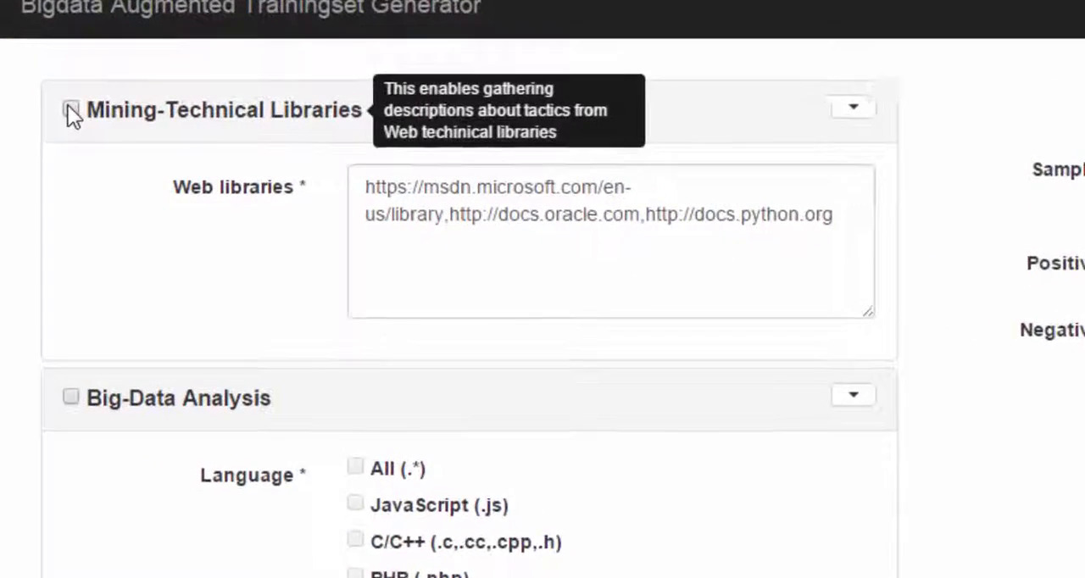
Enable Mining-Technical Libraries and append stackoverflow.com to the comma-separated web libraries
click(71, 111)
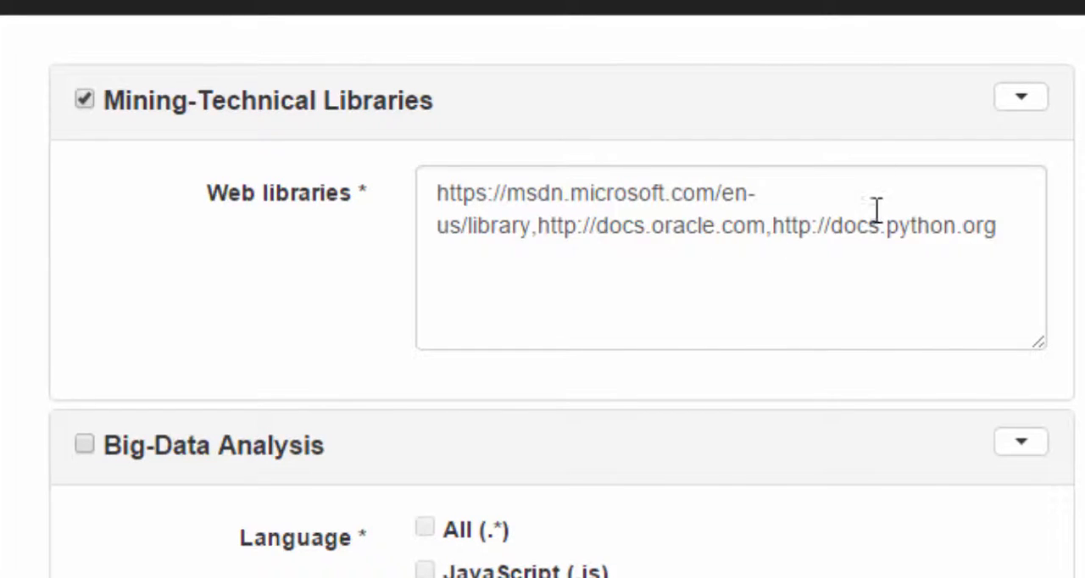
click(1014, 239)
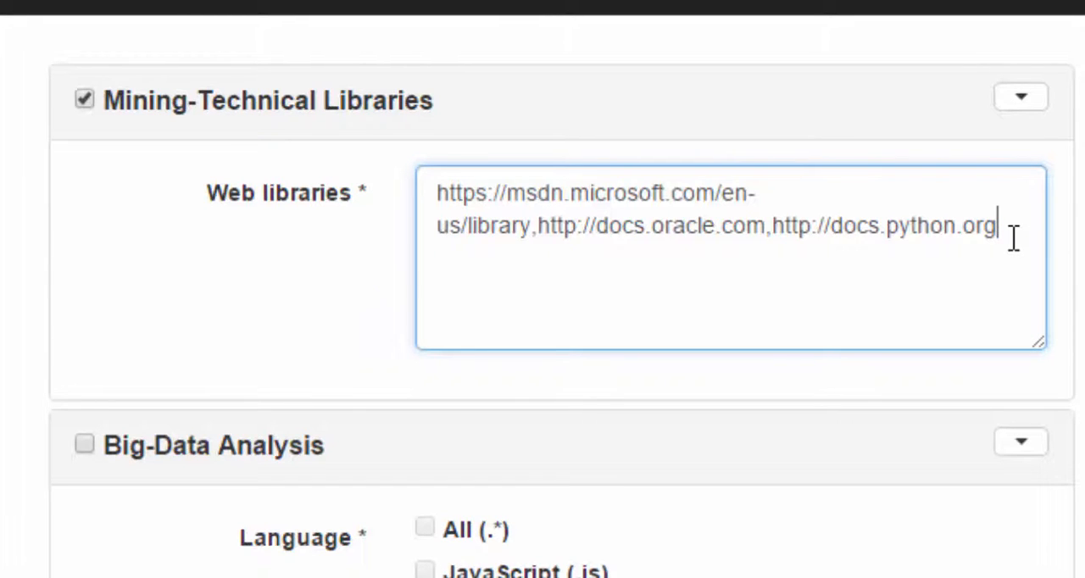
text(,)
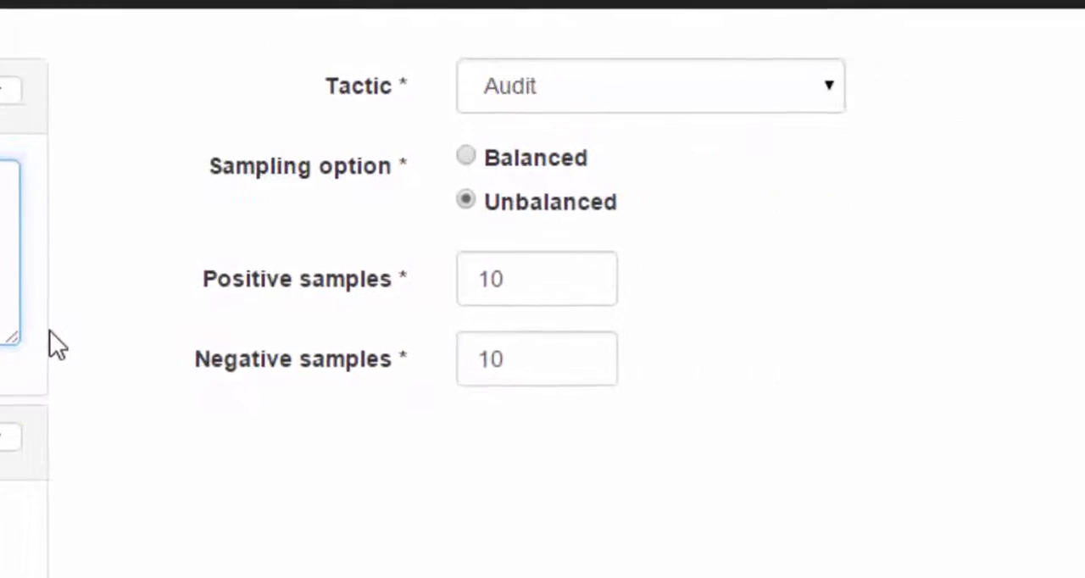
Choose the Kerberos tactic and set the number of positive samples to 20
click(763, 87)
click(687, 246)
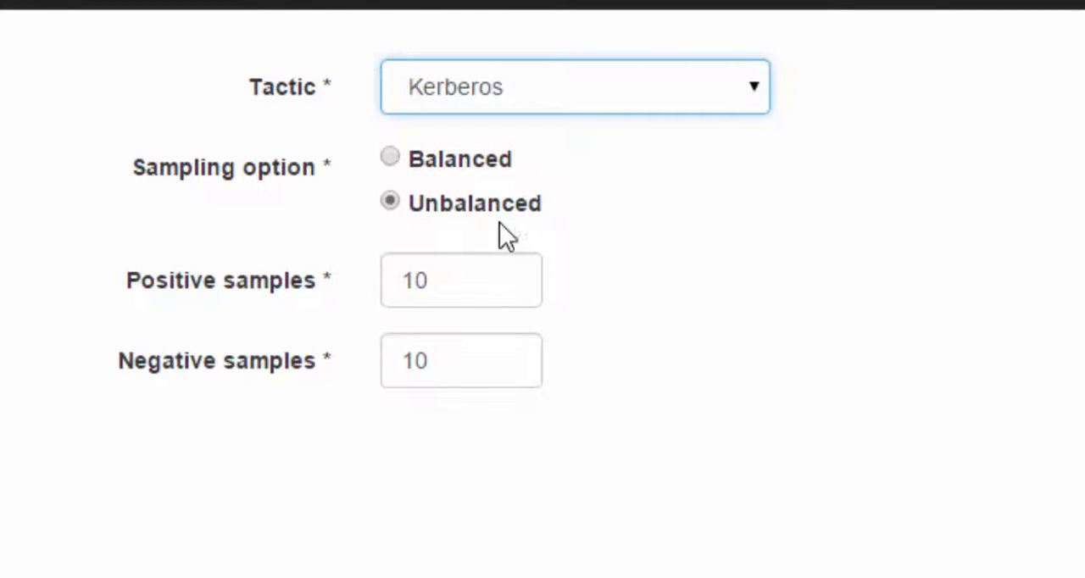
drag(462, 293, 358, 297)
key(BackSpace)
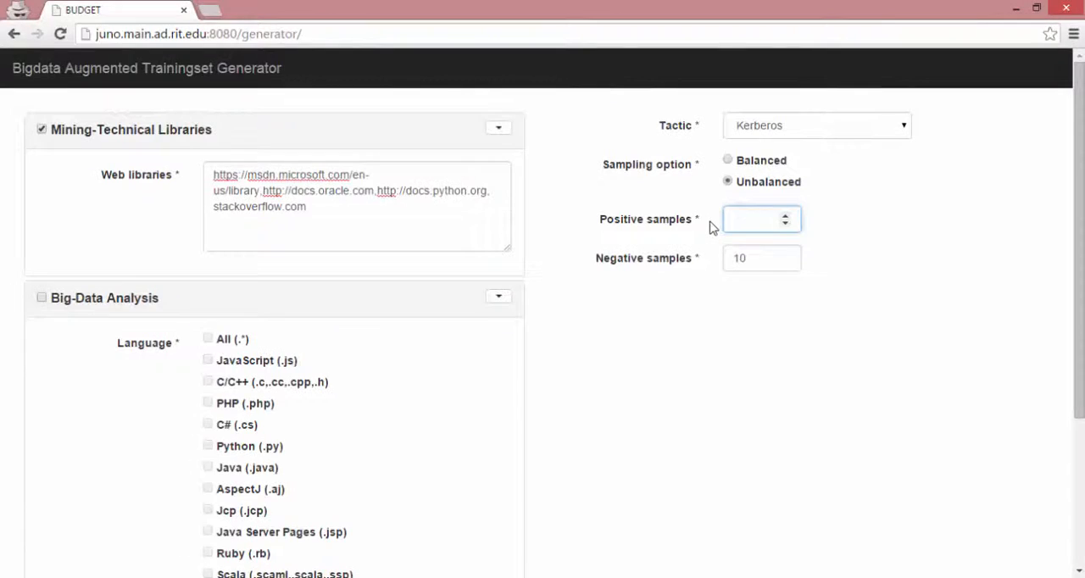
text(20)
Generate the Kerberos web page dataset and open the downloaded result zip file
scroll(692, 373, down, 3)
click(556, 564)
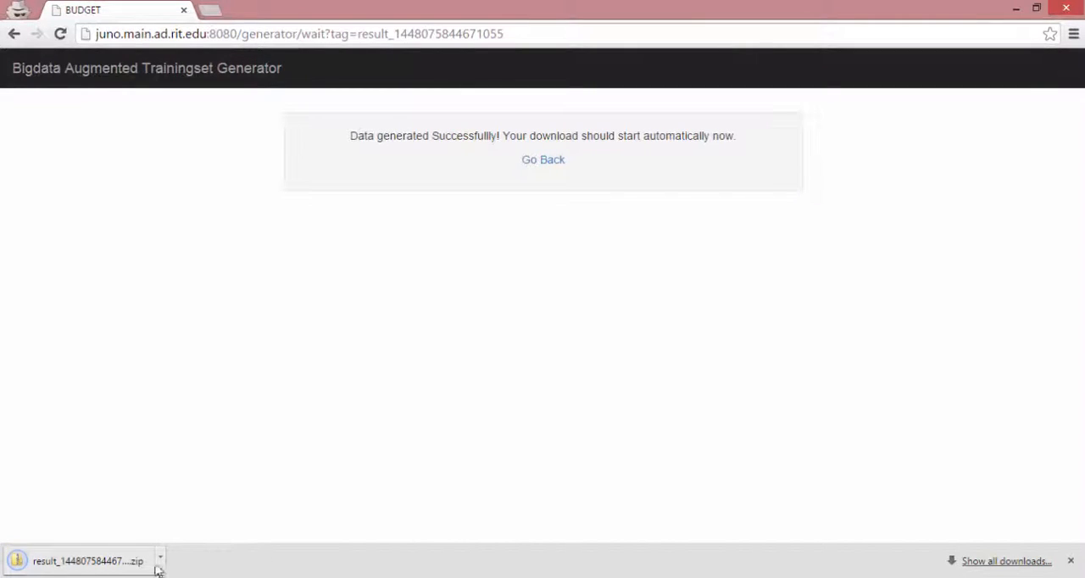
click(127, 567)
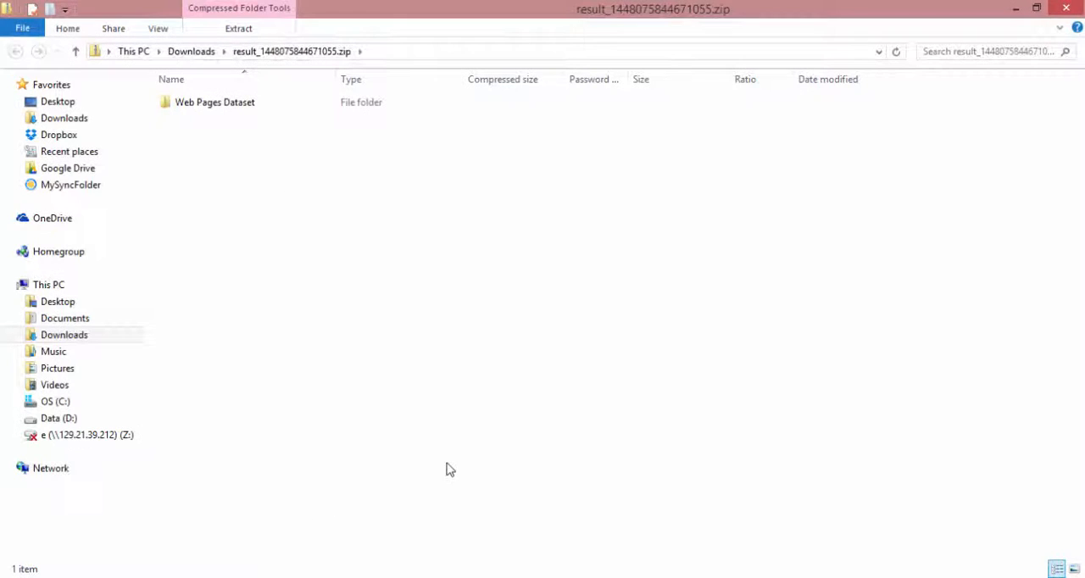
Open the Positives (Tactical Samples) folder inside Web Pages Dataset
click(213, 102)
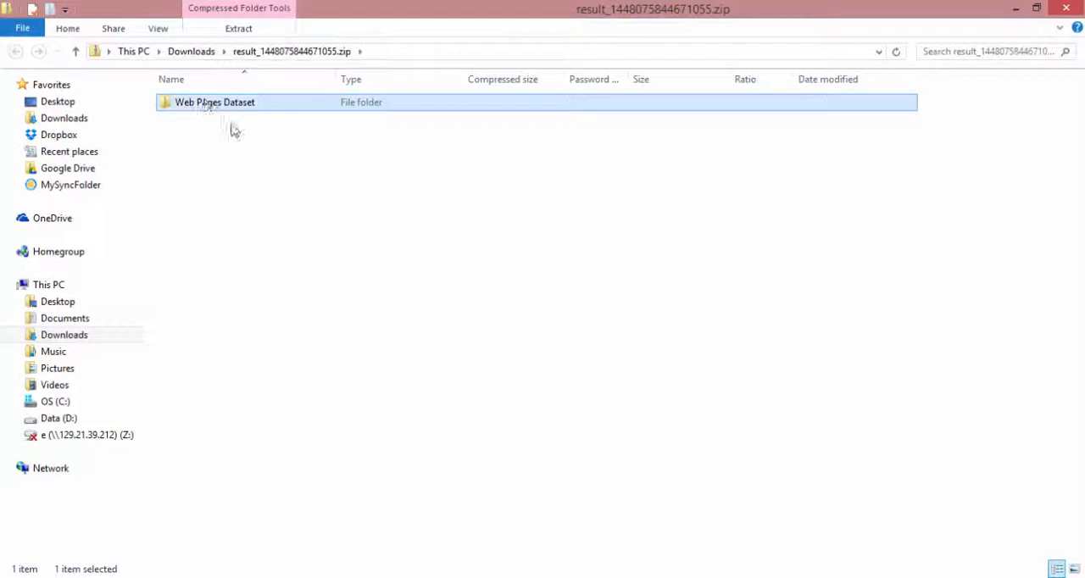
double_click(249, 105)
click(305, 106)
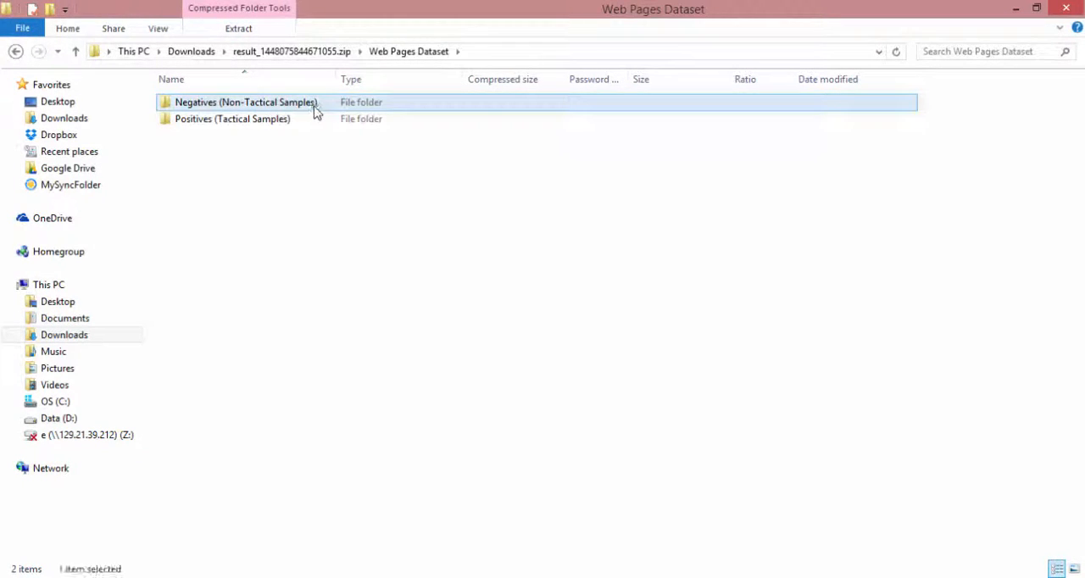
click(329, 141)
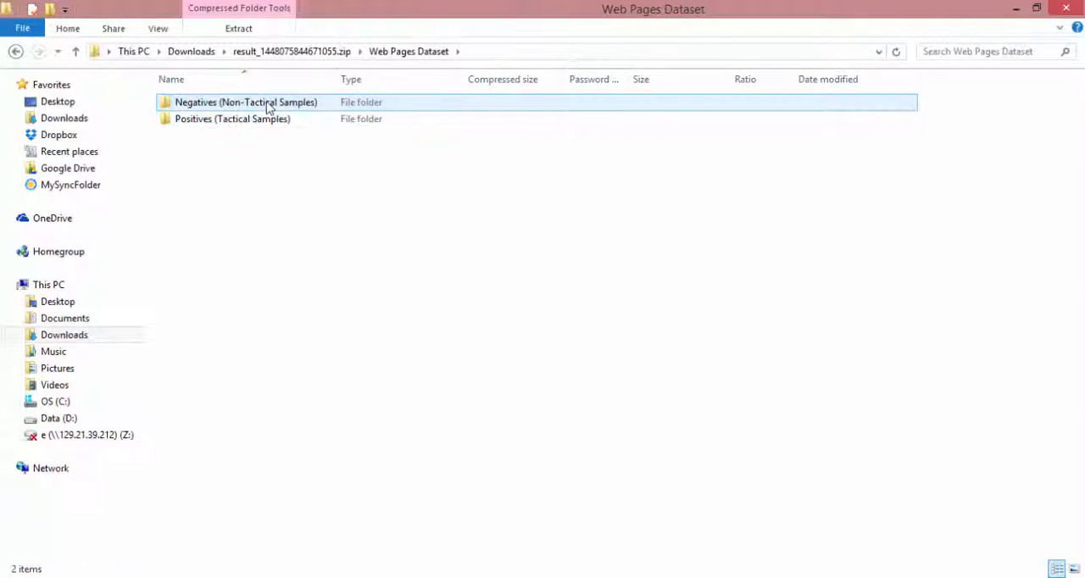
click(311, 107)
click(330, 124)
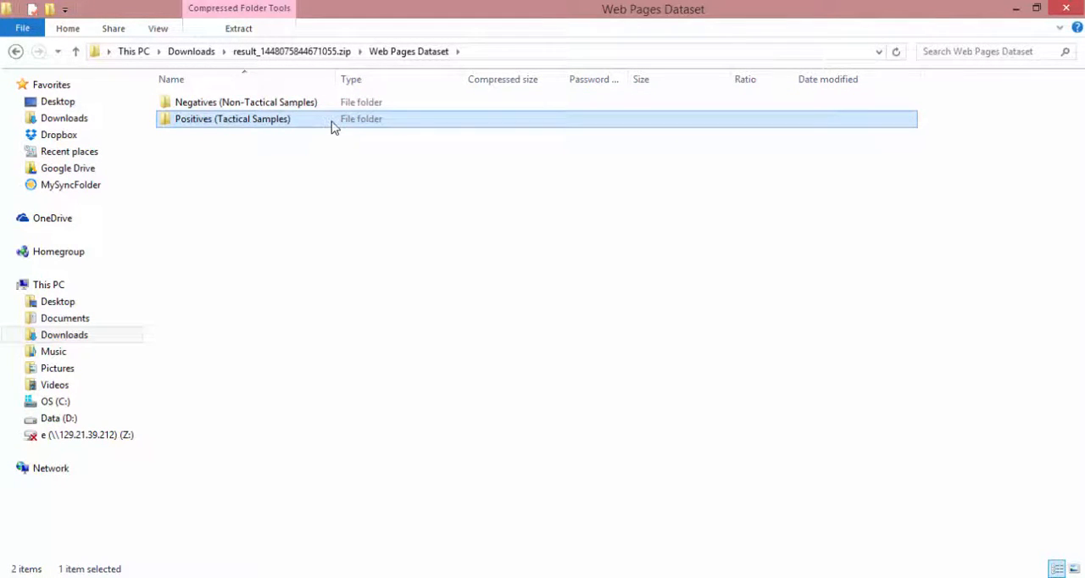
double_click(333, 125)
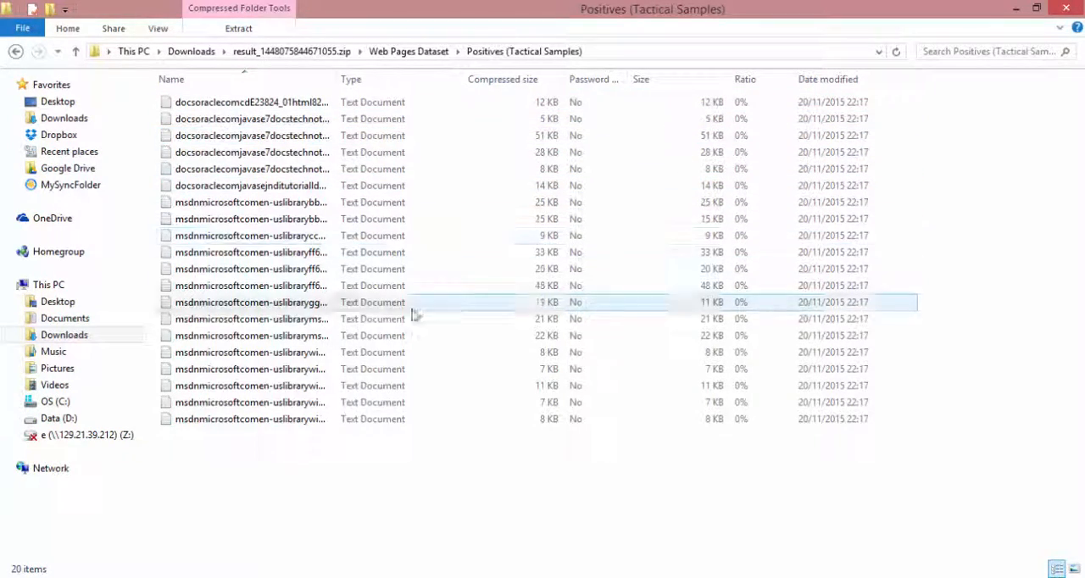
Open the text file msdnmicrosoftcomen-uslibraryff649396aspx.txt and read through its Kerberos content
click(296, 273)
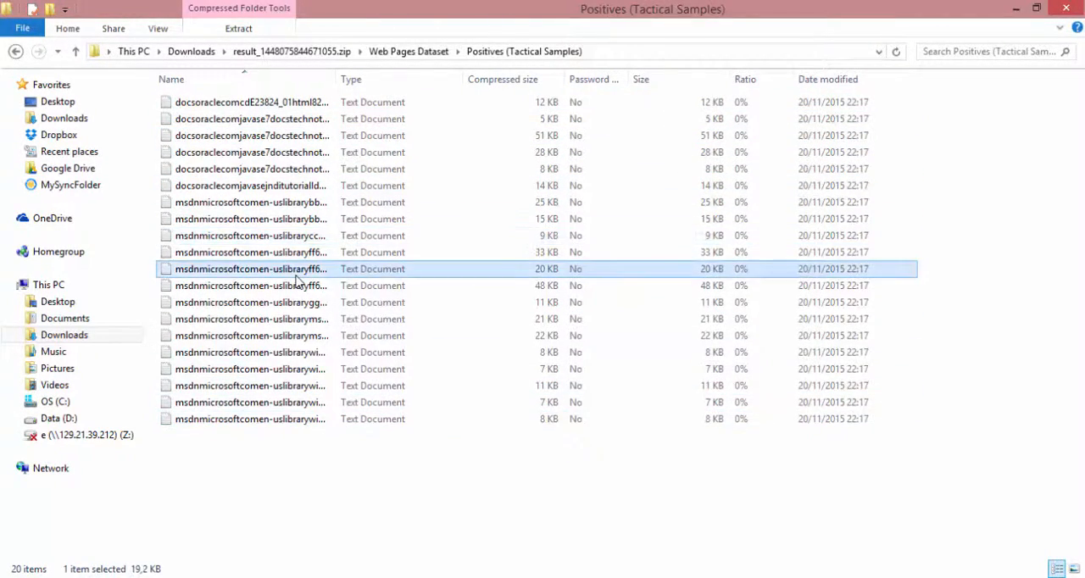
double_click(296, 273)
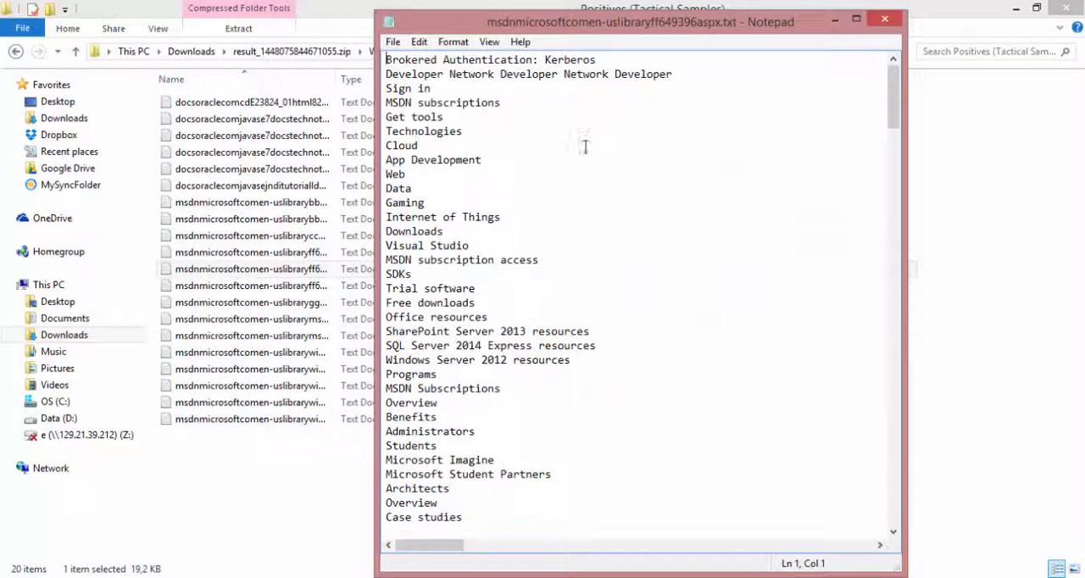
scroll(585, 147, down, 10)
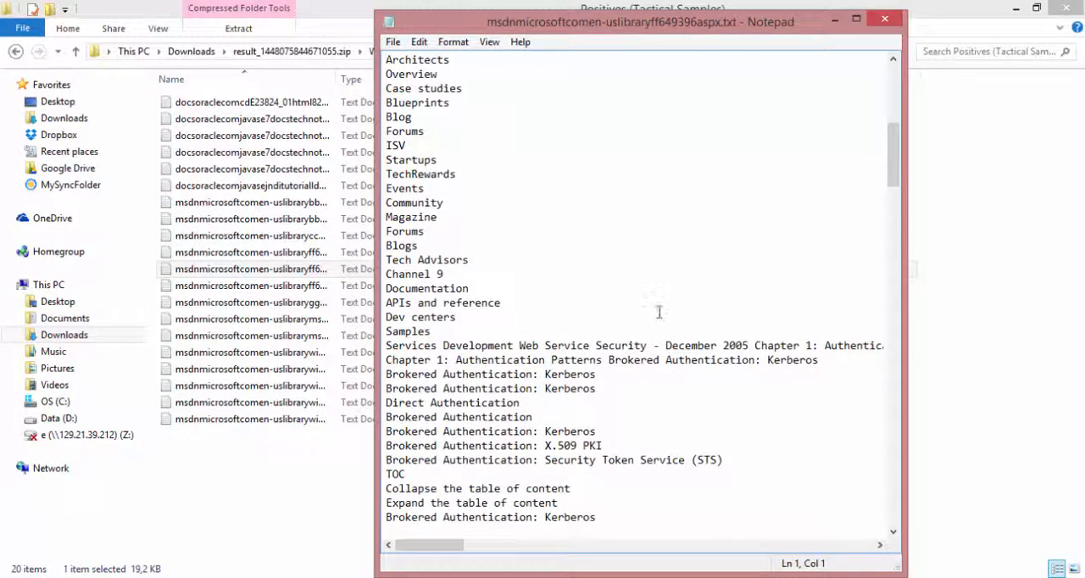
scroll(659, 312, down, 2)
Switch back to the browser and return from the download page to the generator form
key(alt+Tab)
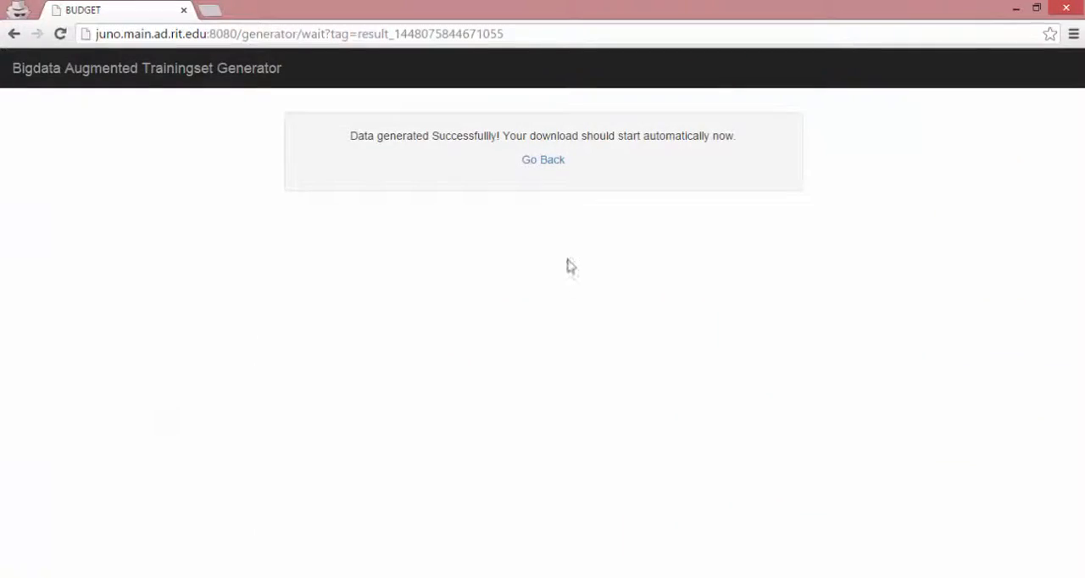
click(551, 161)
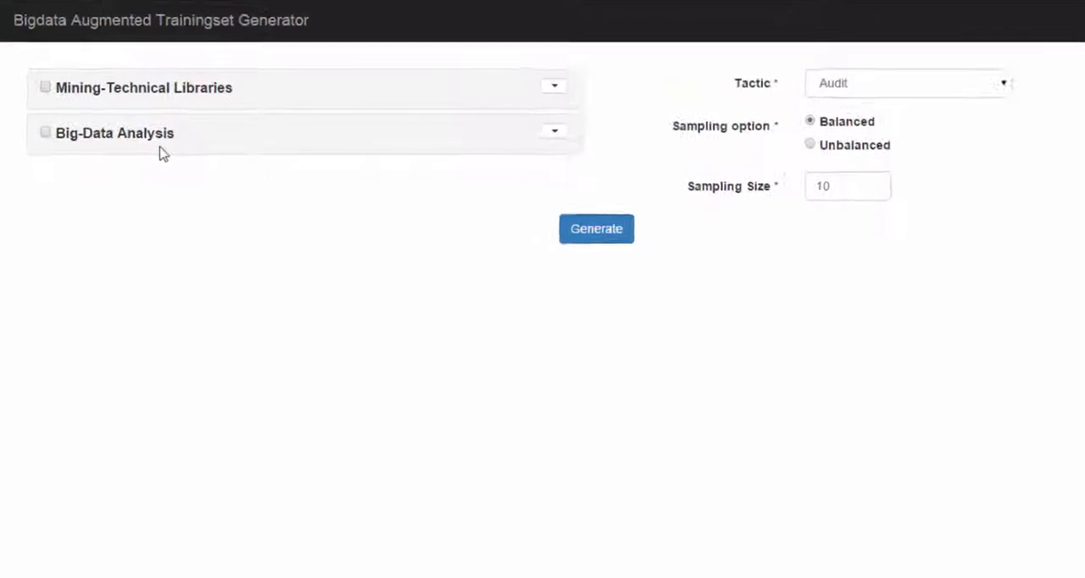
Enable Big-Data Analysis and select Java (.java) as its language
click(51, 73)
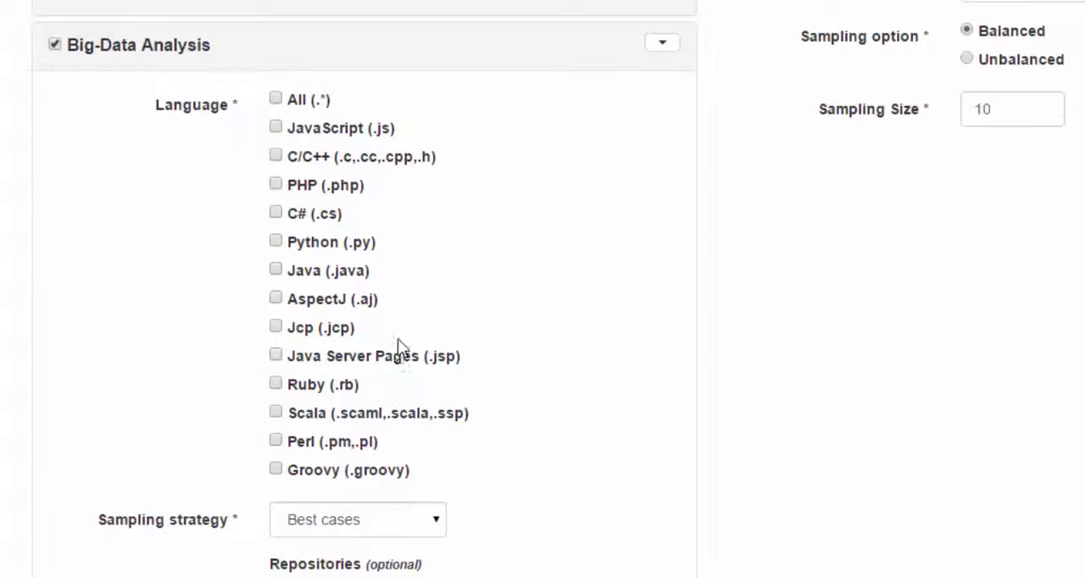
click(278, 270)
scroll(511, 382, down, 1)
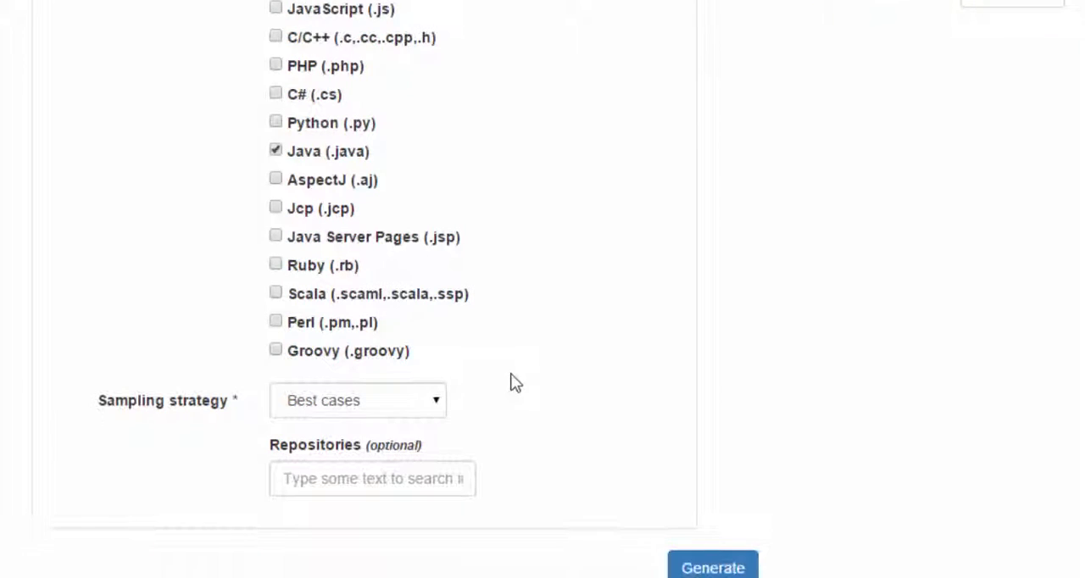
Check the available sampling strategies and keep Best cases
mouse_move(459, 462)
click(434, 403)
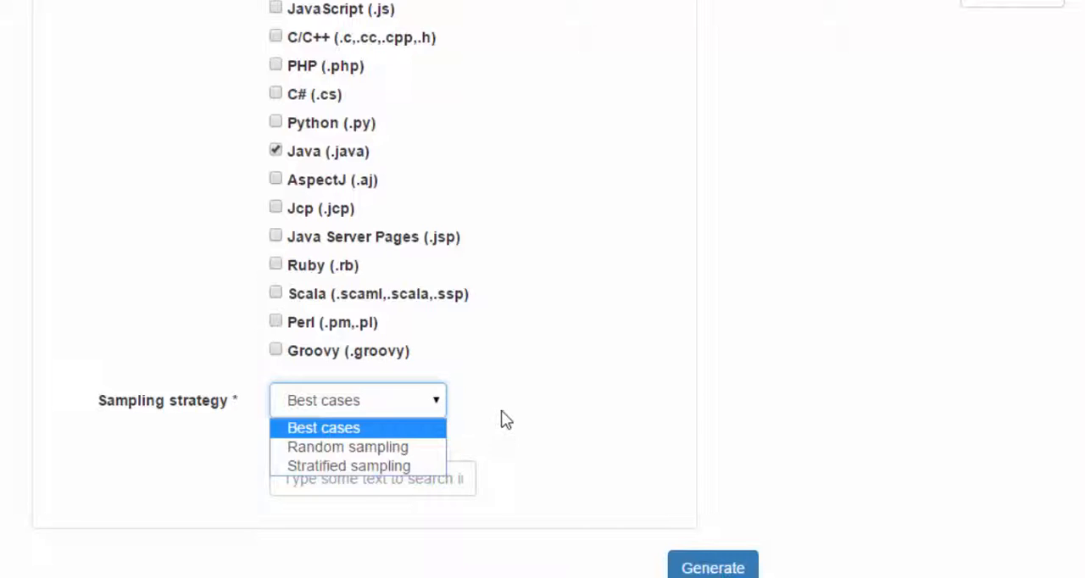
click(491, 430)
Try the optional repository filter by searching for "hadoo", and clear the entry again
click(400, 474)
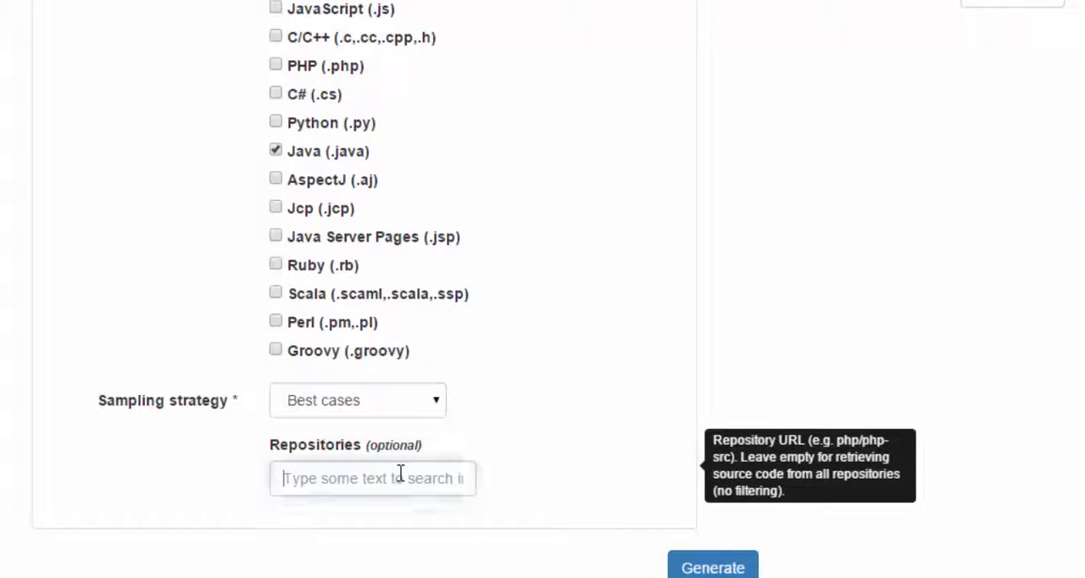
text(ha)
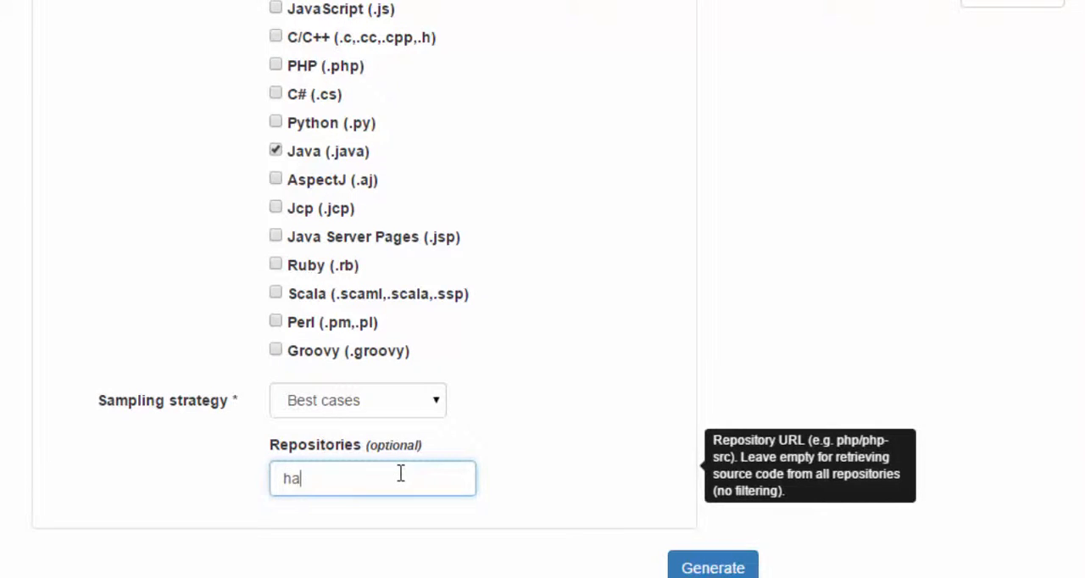
text(doo)
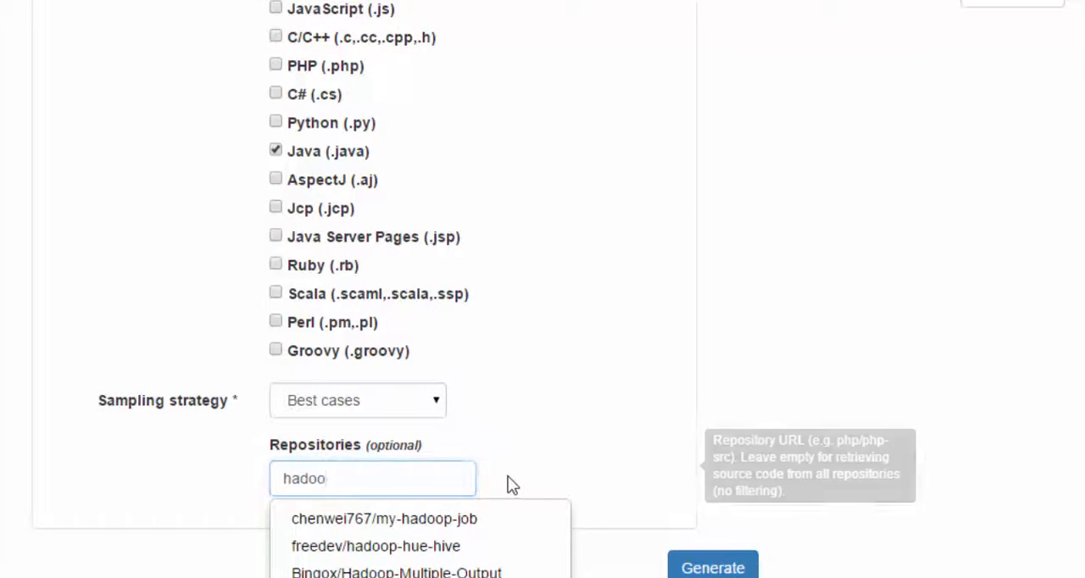
drag(429, 479, 237, 484)
key(BackSpace)
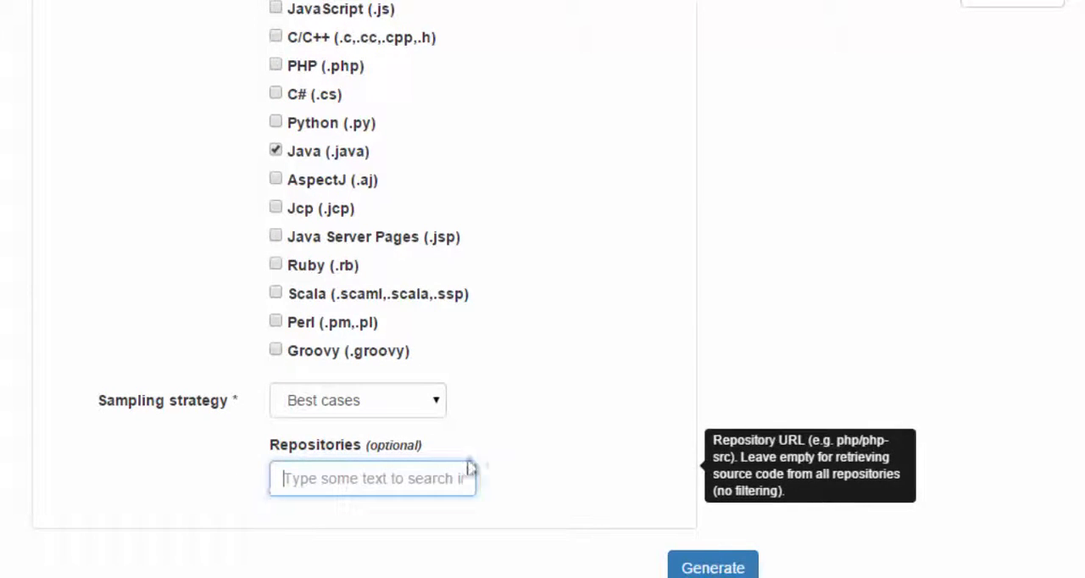
click(582, 476)
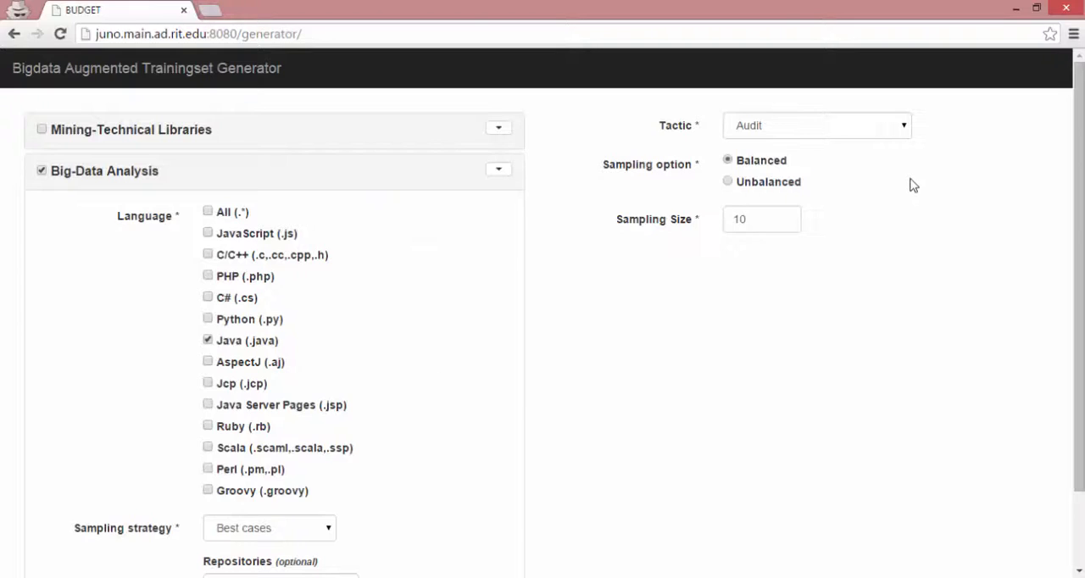
Choose the HeartBeat tactic and set the sampling size to 15
click(881, 136)
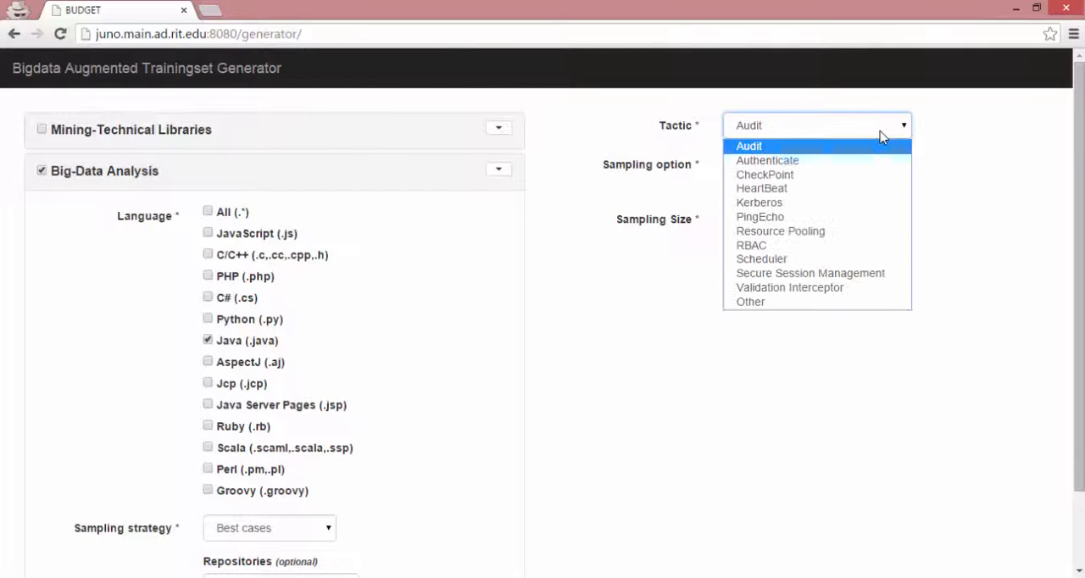
click(901, 189)
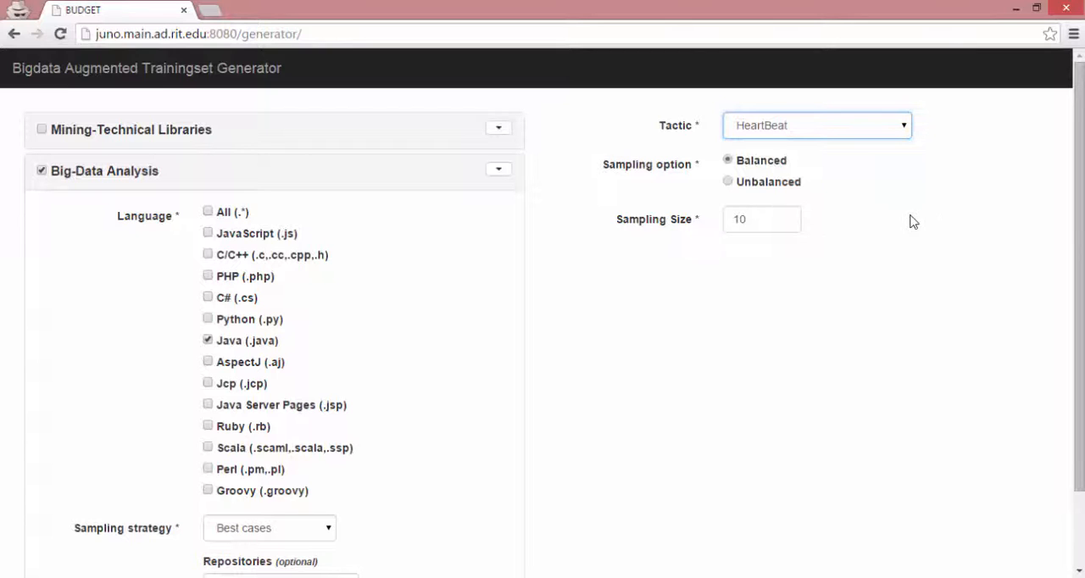
click(748, 218)
key(BackSpace)
text(5)
Generate the HeartBeat code dataset and open the downloaded result zip file
scroll(775, 426, down, 1)
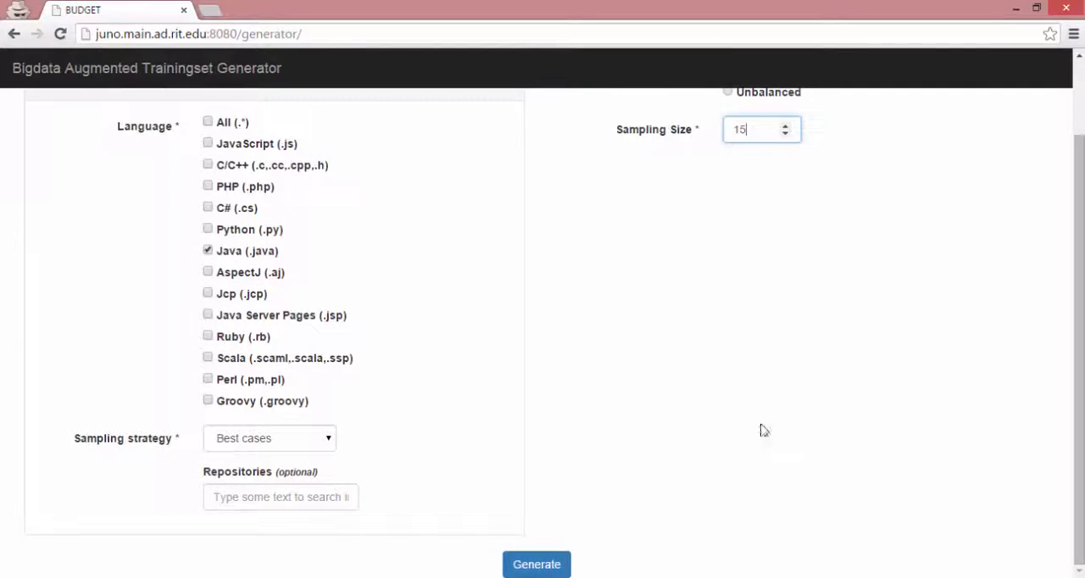
click(564, 564)
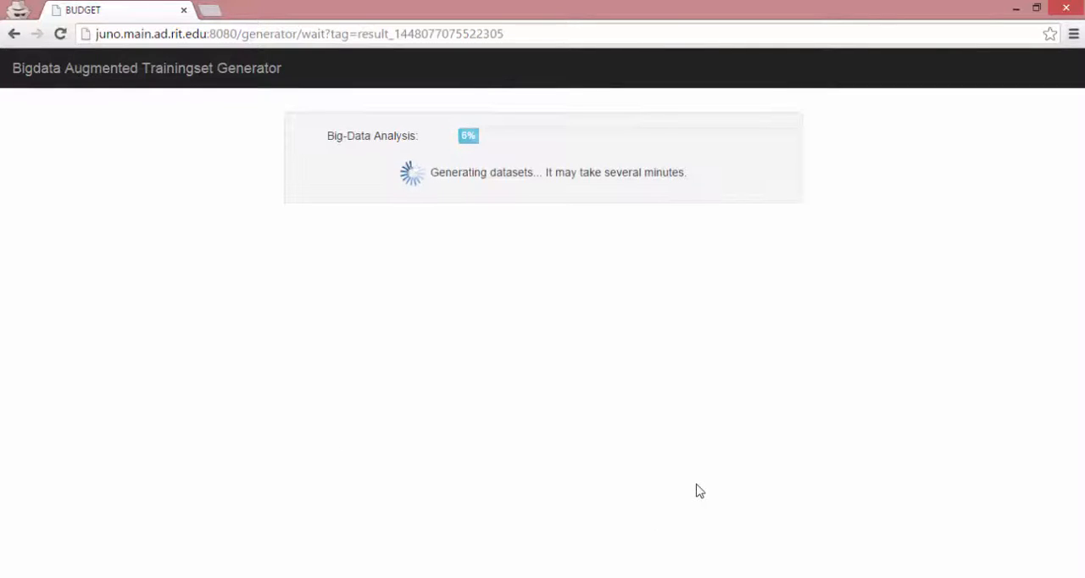
click(128, 555)
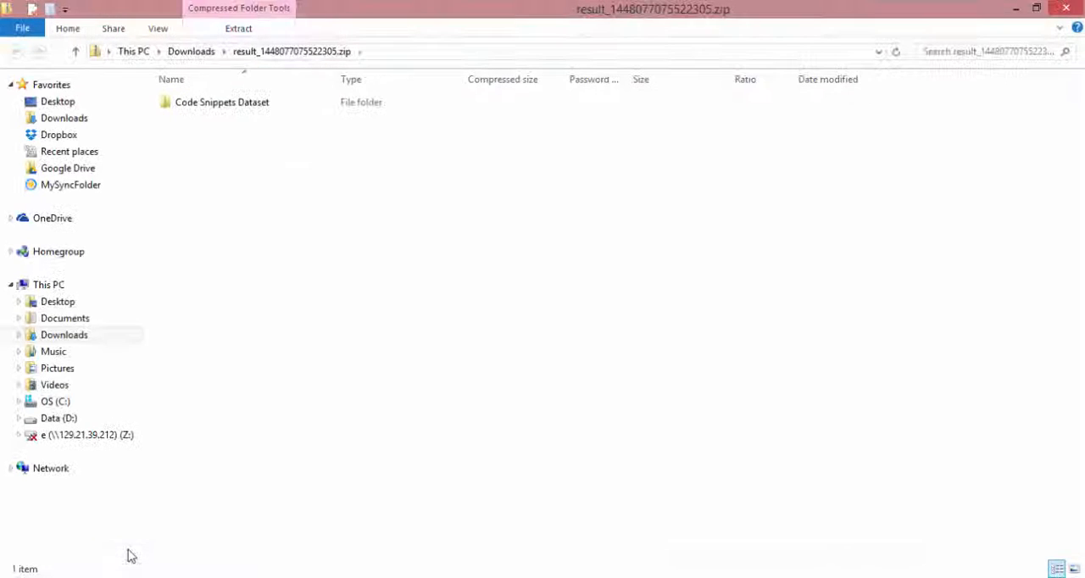
Open the Positives (Tactical Samples) folder inside Code Snippets Dataset
click(267, 112)
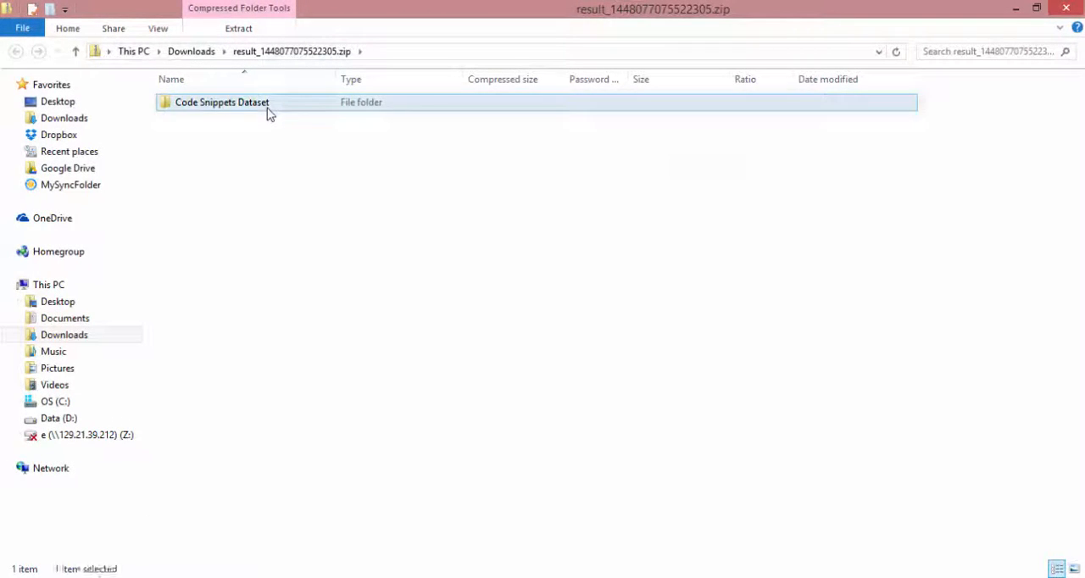
double_click(267, 109)
double_click(314, 120)
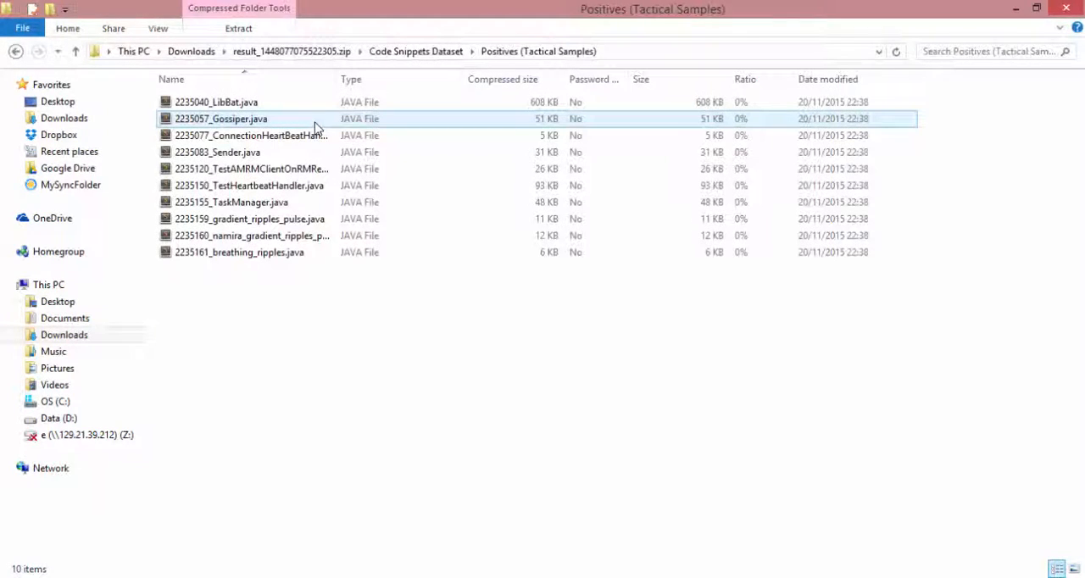
Open the ConnectionHeartBeatHandler Java sample and highlight the doHeartBeat method name in its code
double_click(315, 122)
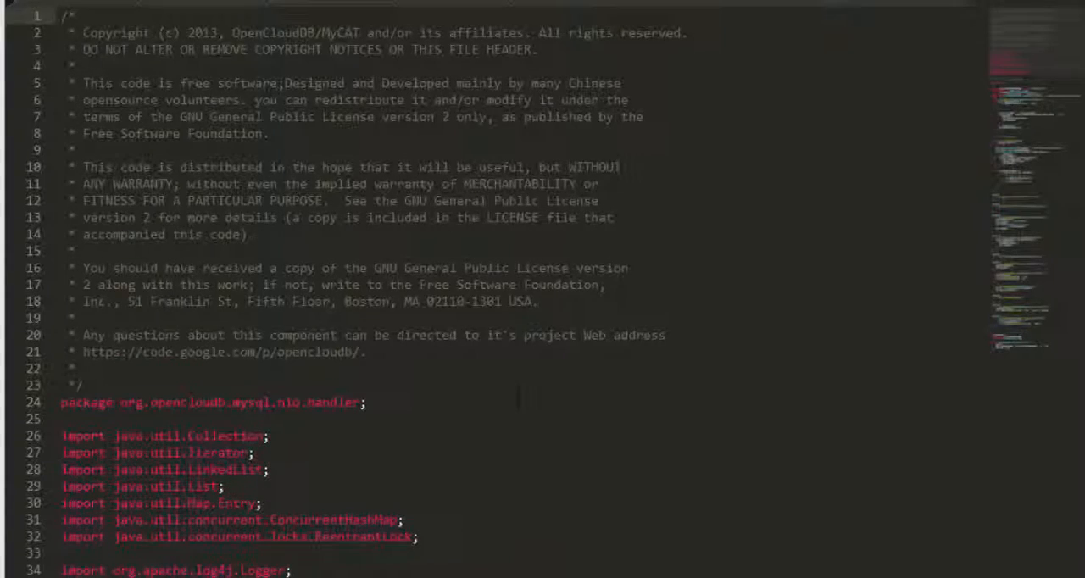
scroll(518, 395, down, 10)
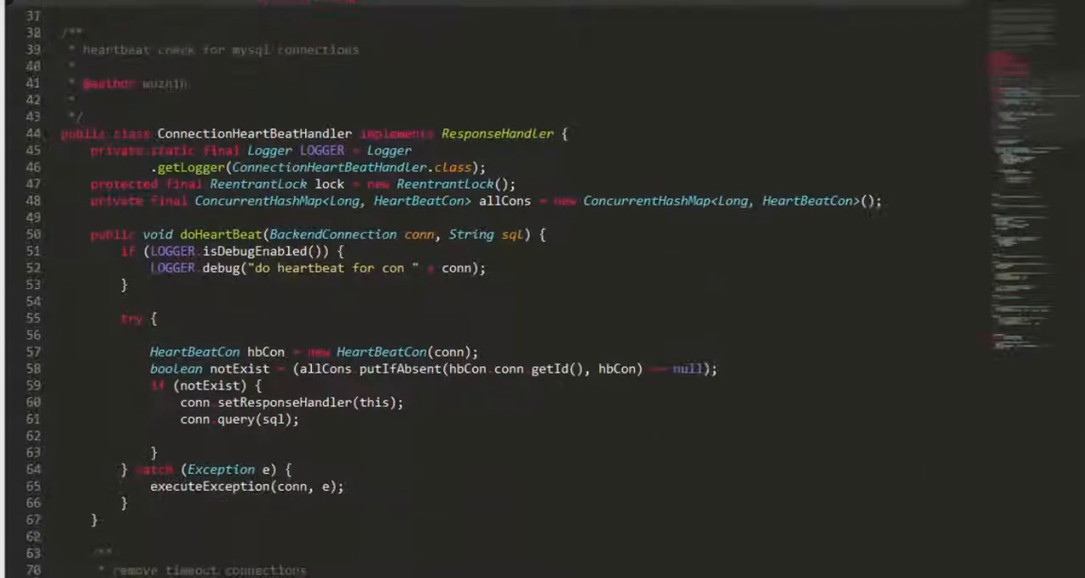
double_click(241, 234)
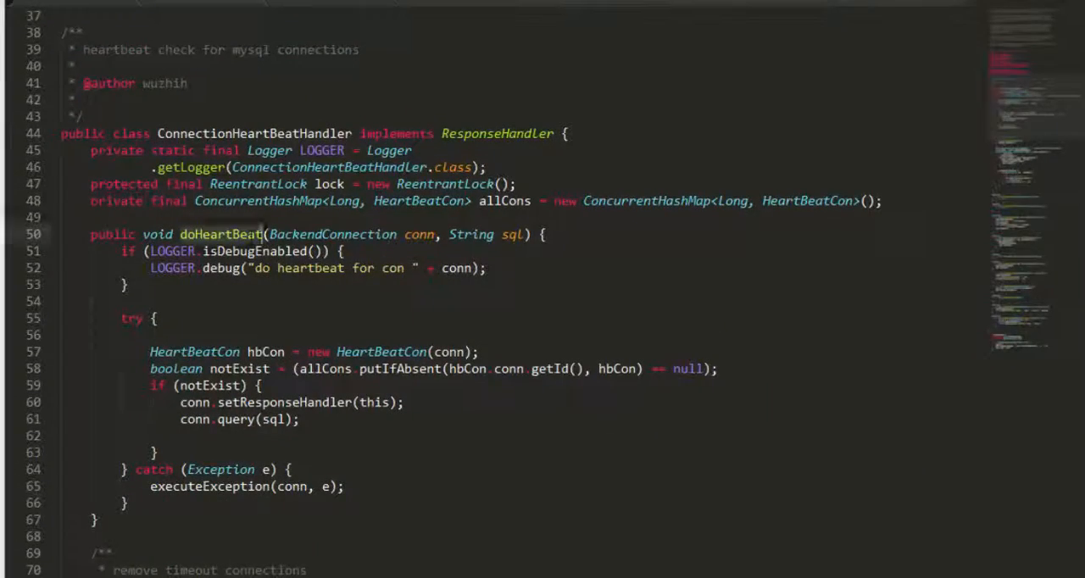